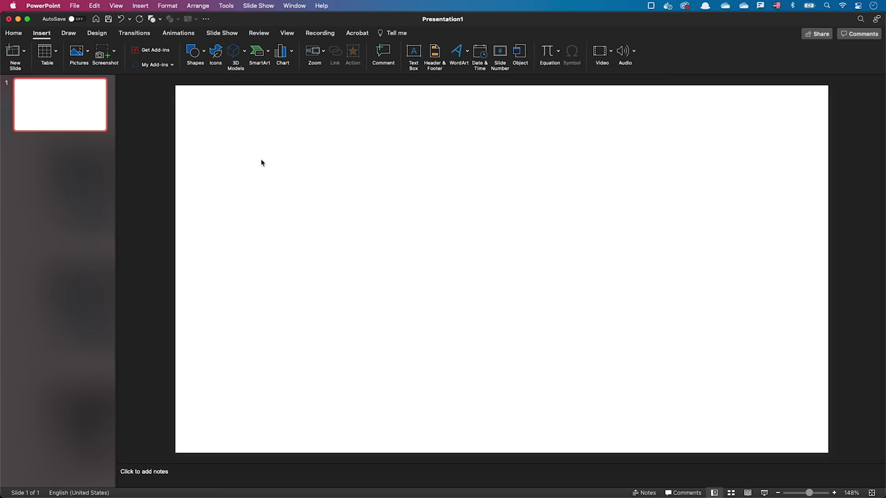
- Insert Walking.fbx from this device as a 3D model and rotate it to show its back
left_click(243, 56)
left_click(251, 77)
double_click(267, 130)
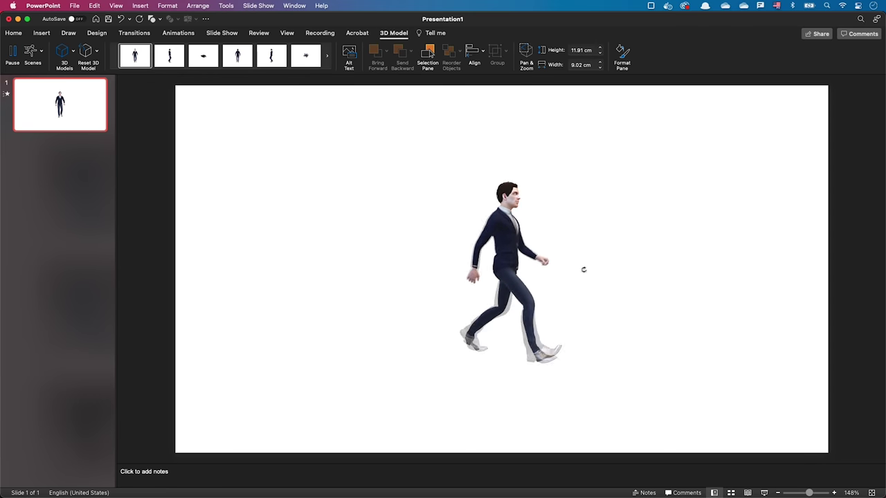
left_click_drag(689, 273, 596, 287)
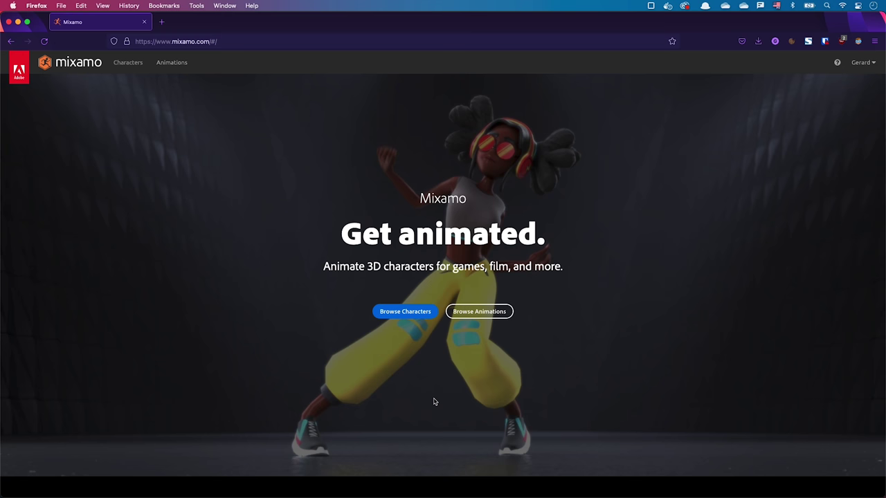
- Search the character library for 'joe', load the suited Joe, and orbit the preview to the side
left_click(404, 311)
scroll(387, 314, "down", 3)
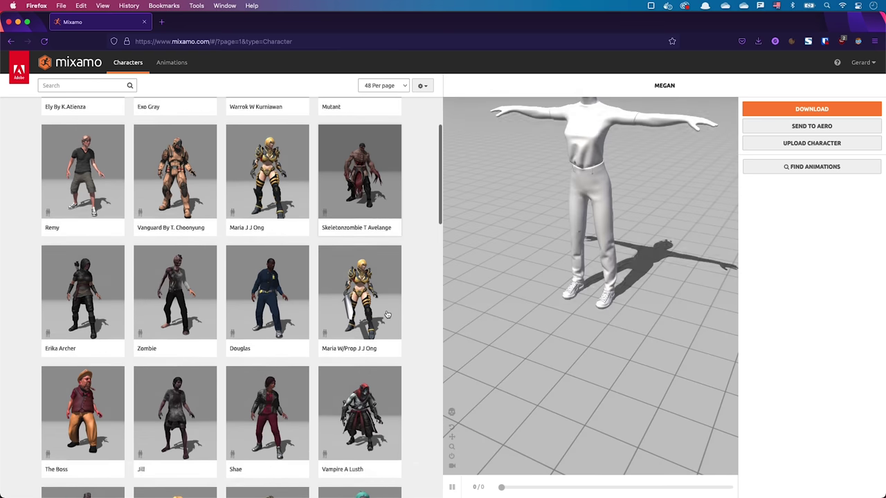
scroll(387, 315, "down", 5)
scroll(387, 315, "down", 5)
scroll(388, 315, "down", 1)
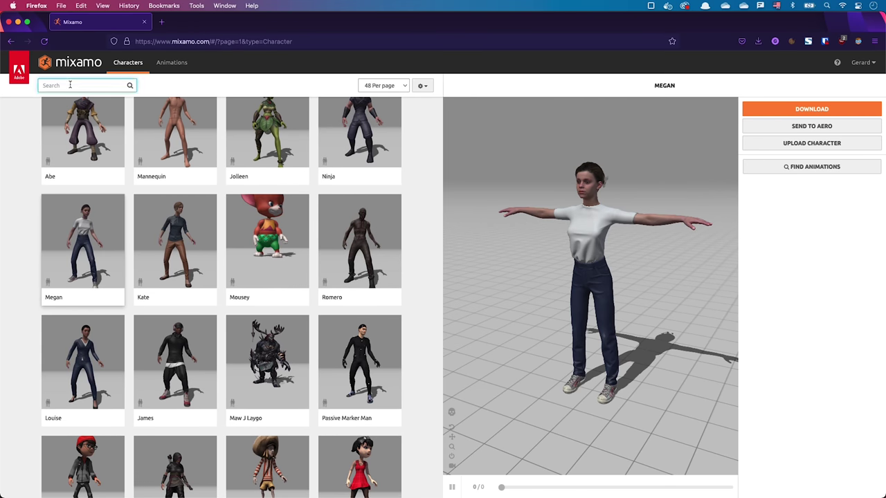
key("Return")
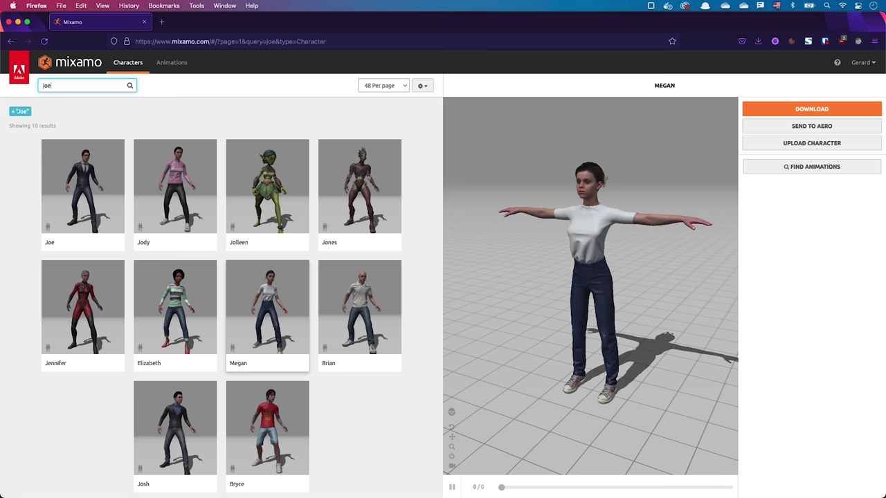
left_click(80, 180)
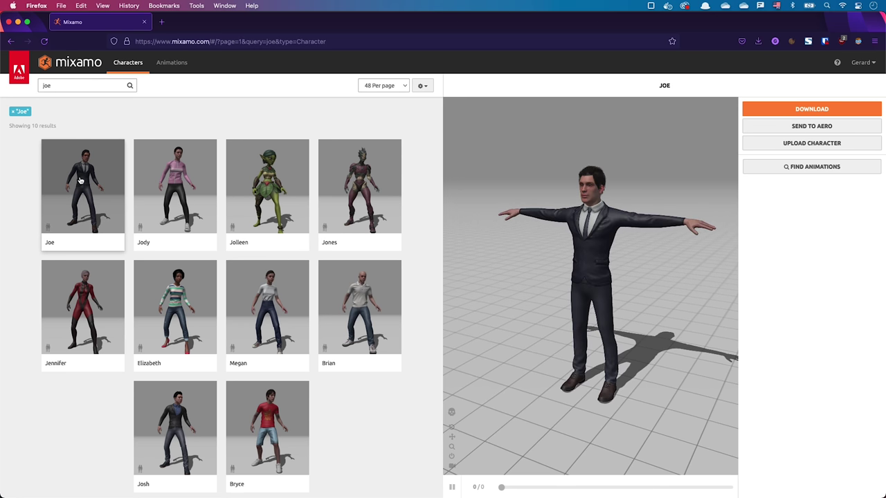
left_click_drag(514, 258, 562, 324)
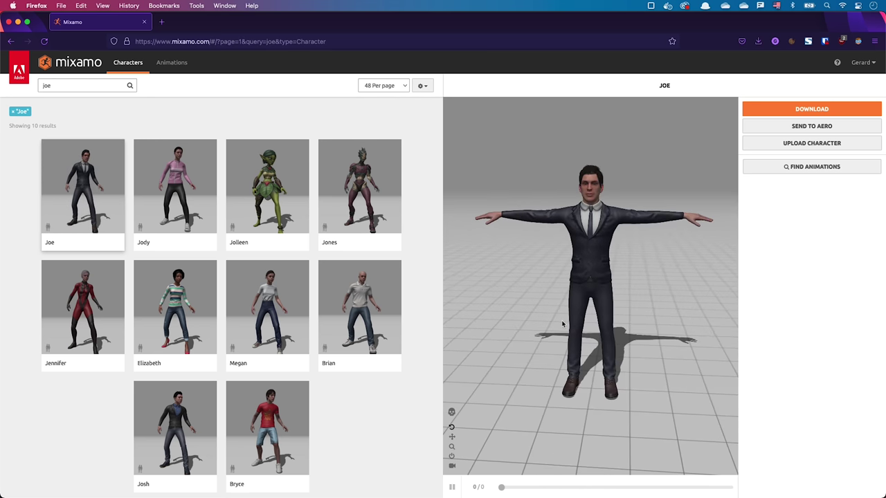
- After trying Shoved Reaction With Spin, search animations for 'walking' and apply Walking to Joe
left_click(835, 164)
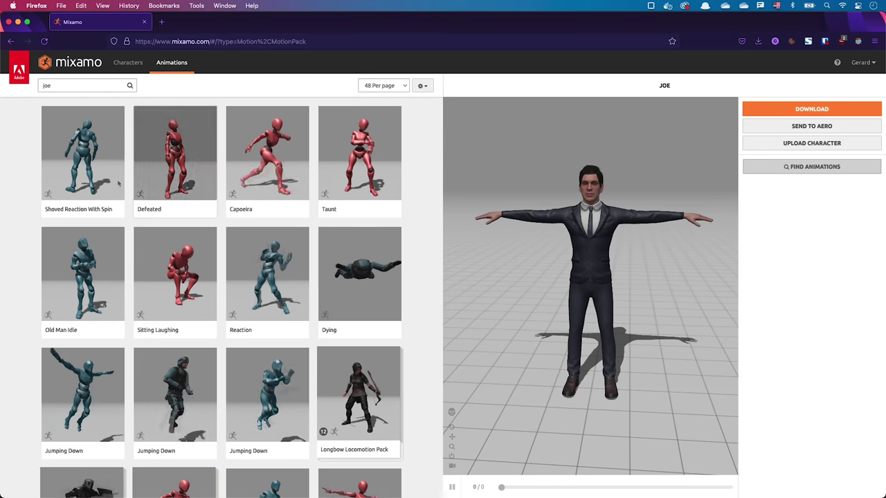
left_click(70, 177)
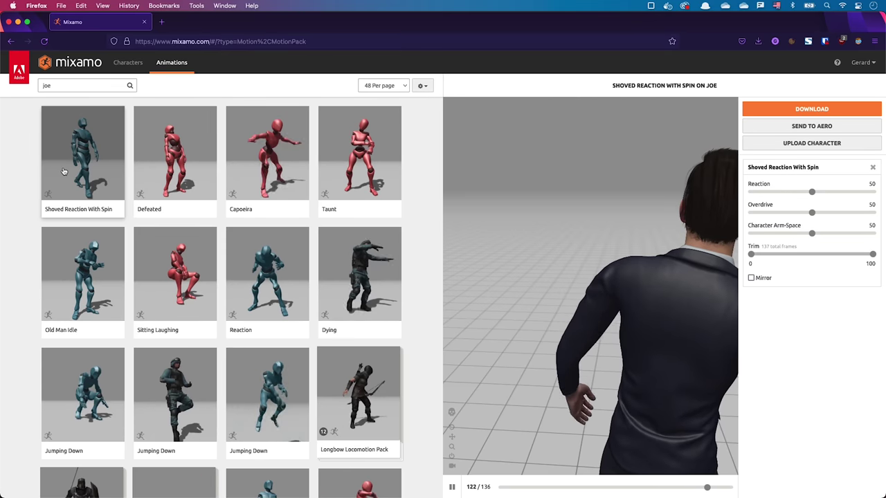
left_click(63, 84)
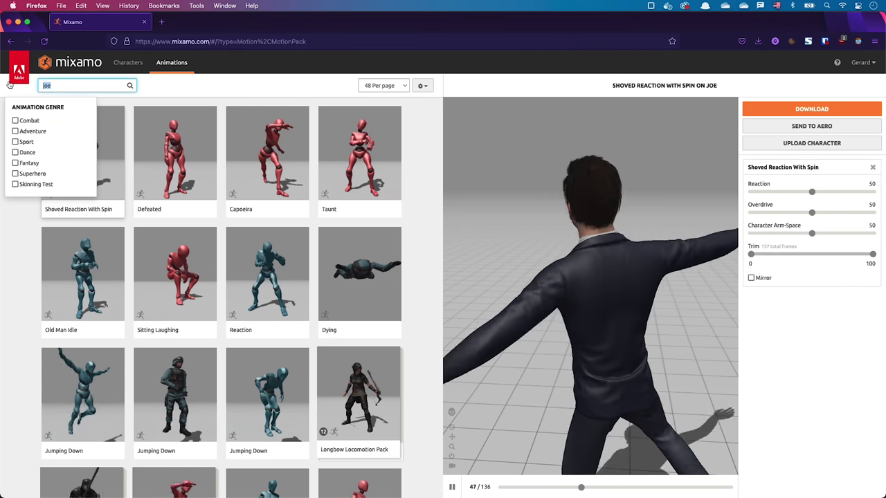
type("walking")
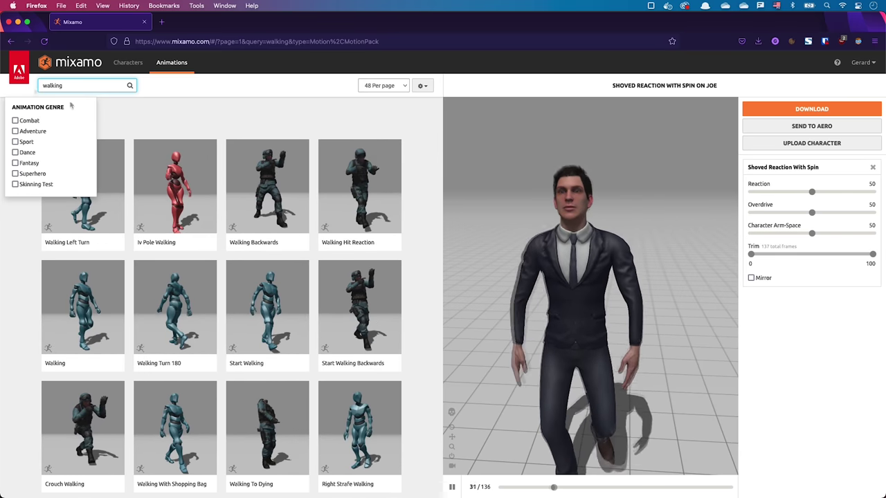
key("Return")
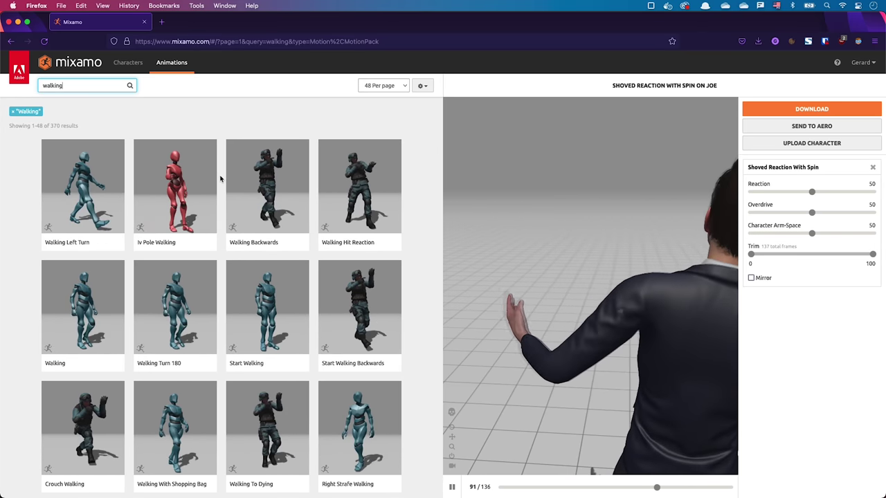
left_click(88, 297)
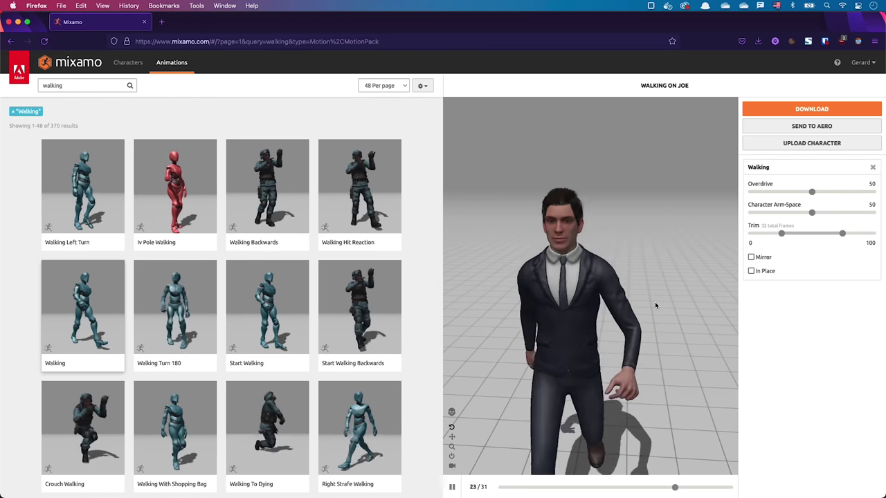
- Tick In Place, try extreme Overdrive and Character Arm-Space values, then reset both to 50
left_click(752, 271)
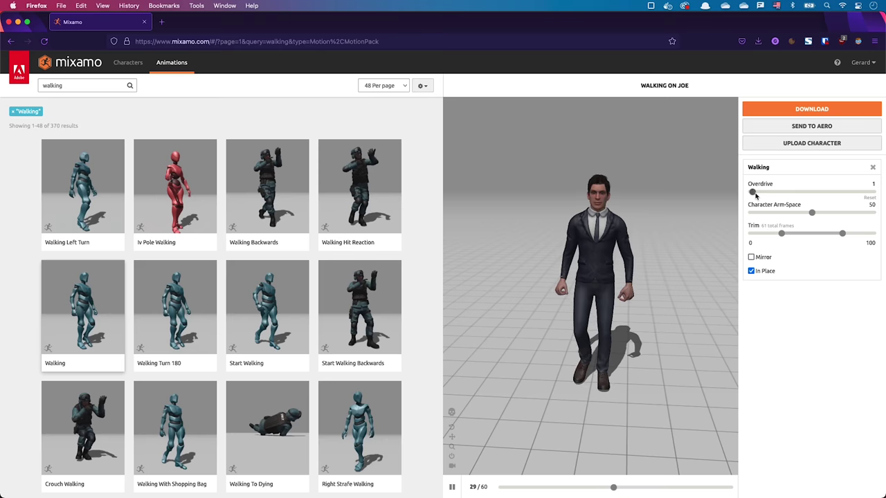
left_click(872, 192)
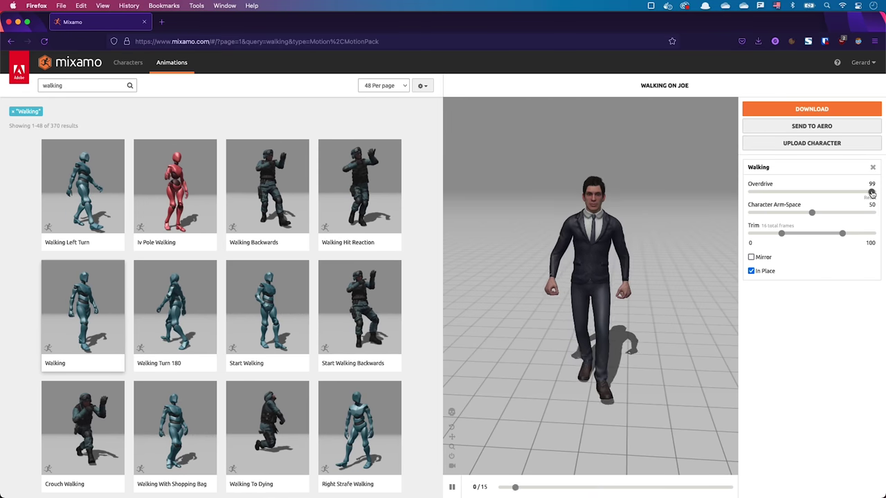
left_click(870, 198)
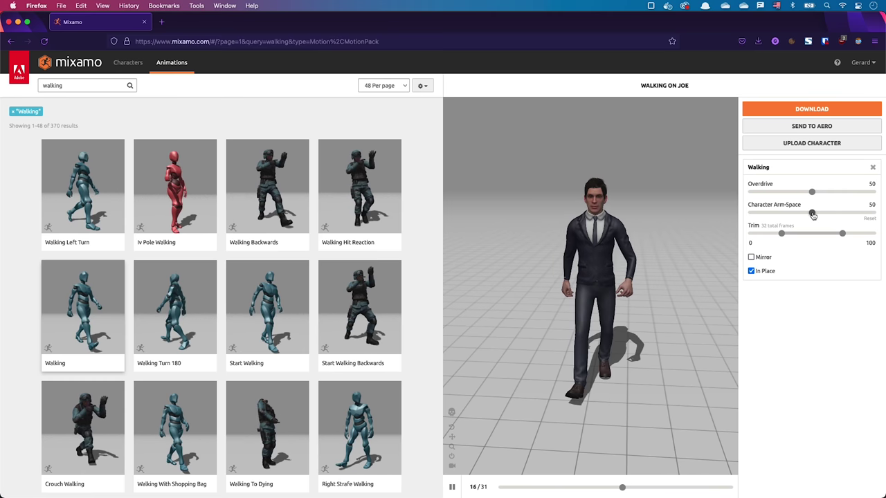
left_click(759, 214)
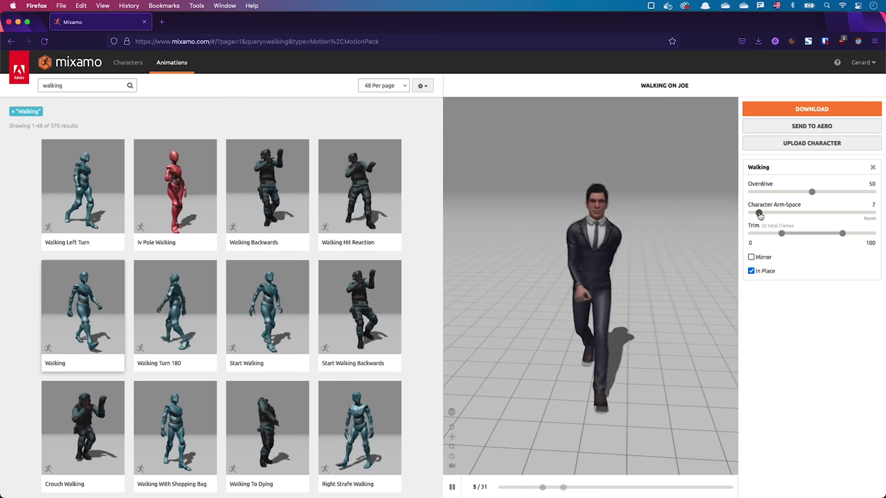
left_click_drag(775, 216, 863, 215)
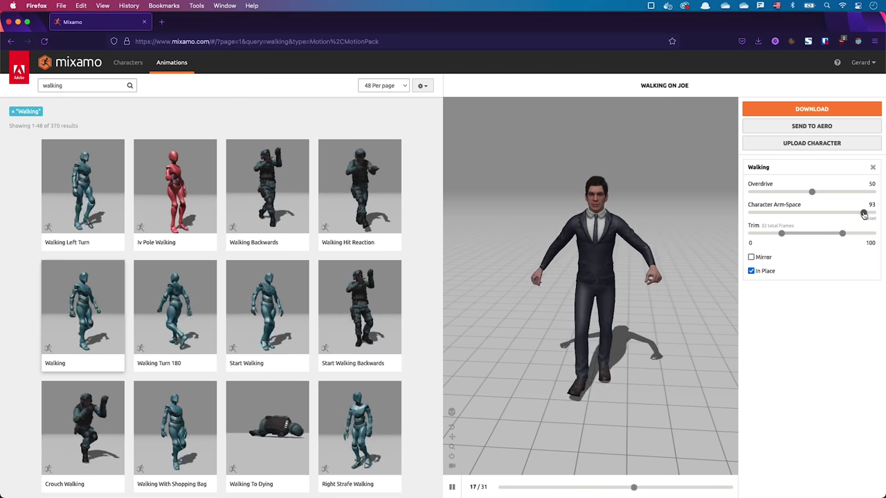
left_click(870, 220)
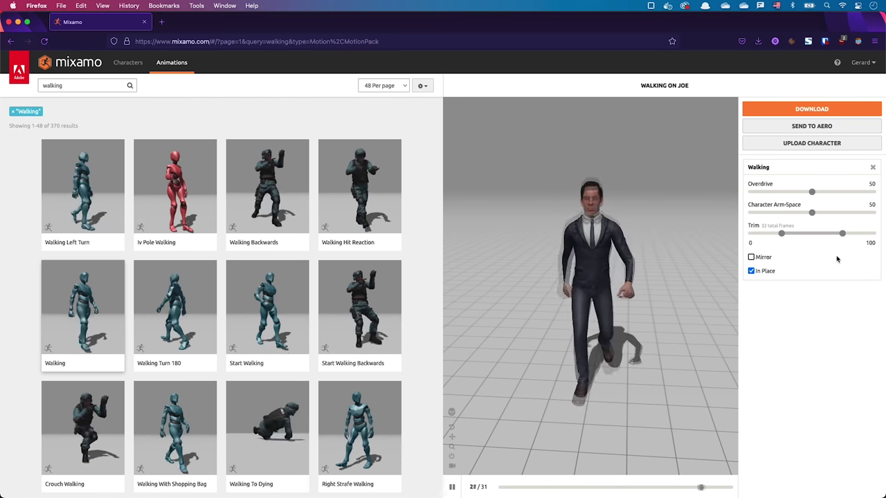
left_click(825, 113)
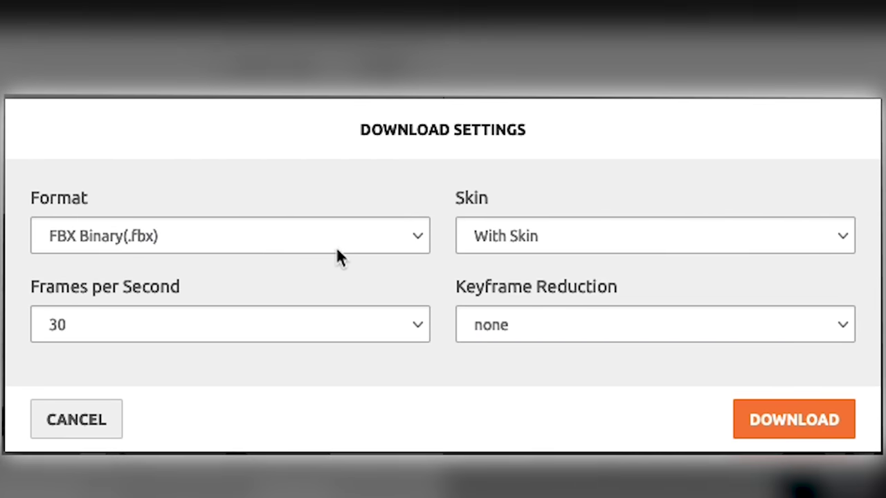
- Keep the download at FBX Binary (.fbx), With Skin, 30 fps, and Keyframe Reduction none
left_click(342, 239)
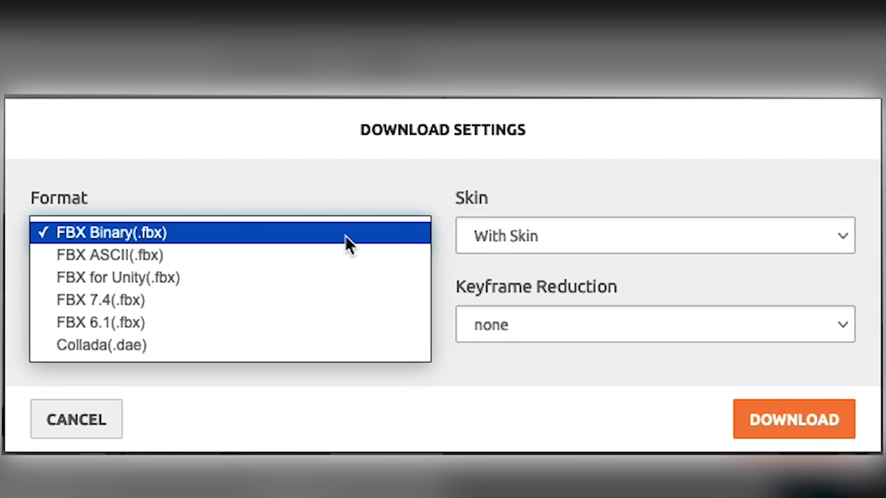
left_click(344, 234)
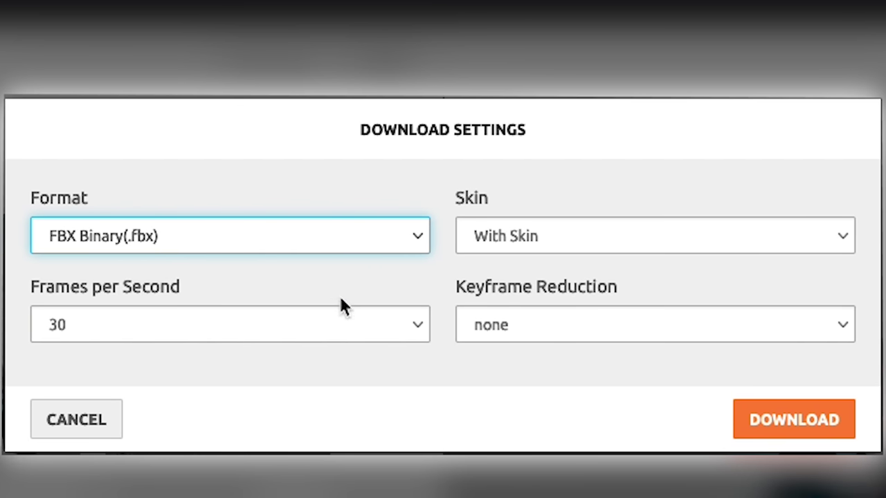
left_click(344, 321)
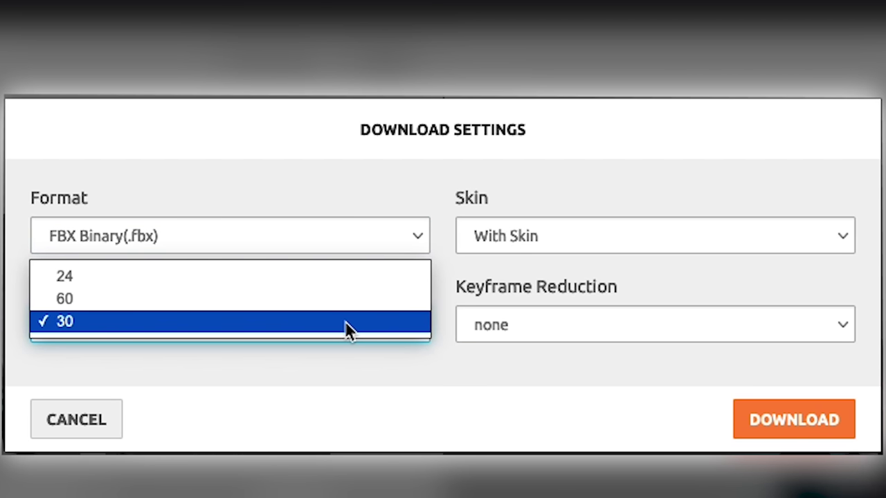
left_click(344, 321)
left_click(517, 231)
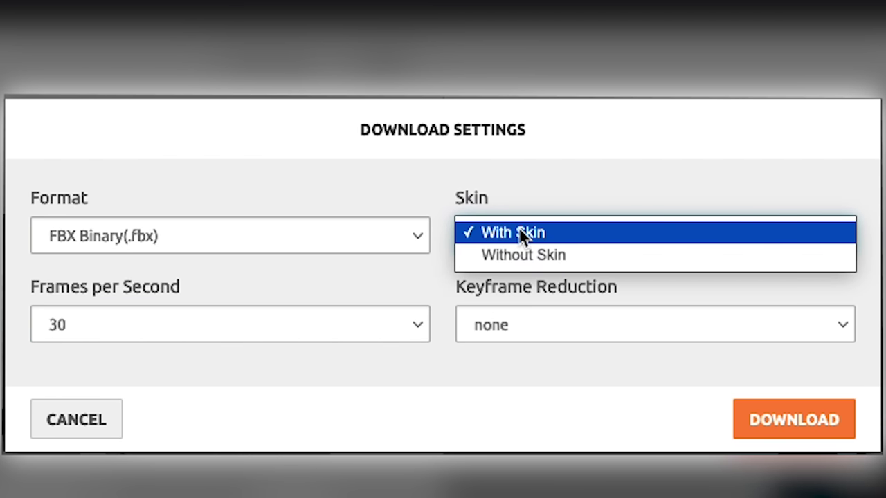
left_click(519, 233)
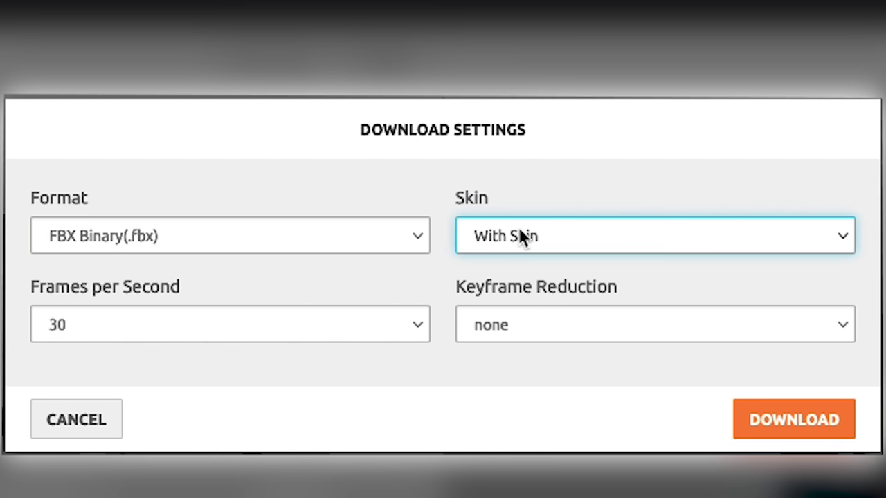
left_click(538, 322)
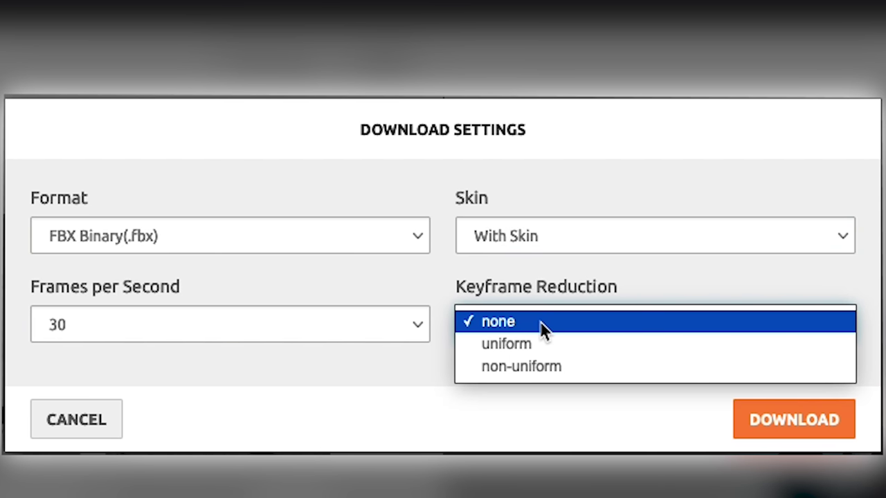
left_click(539, 321)
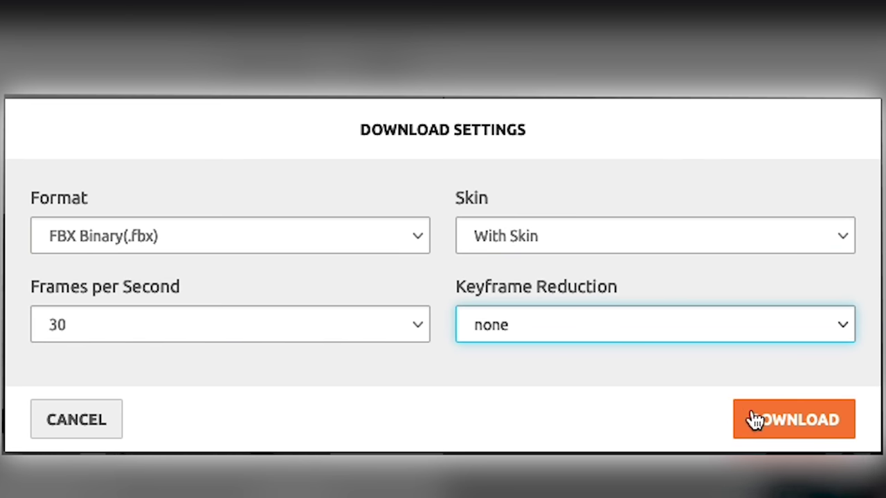